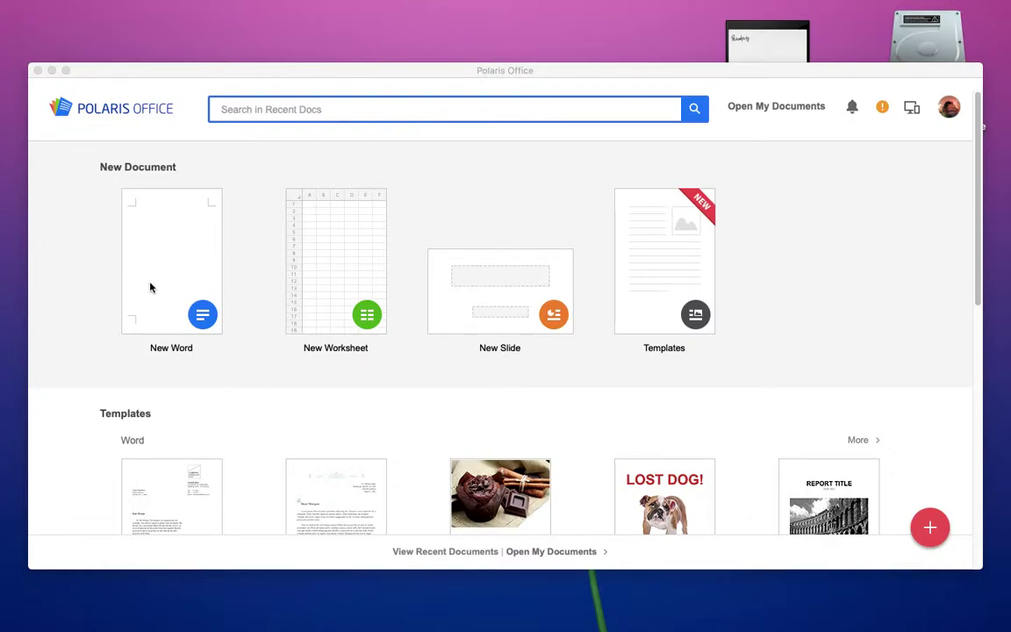
- Create a new blank Word document and switch the Wi-Fi connection on
click(149, 287)
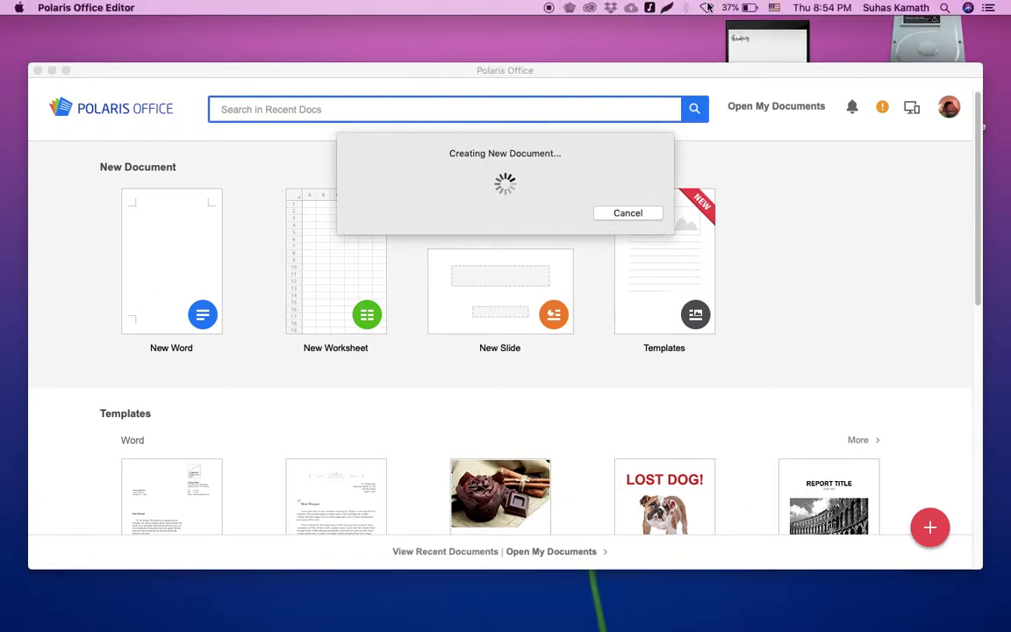
click(707, 7)
click(744, 37)
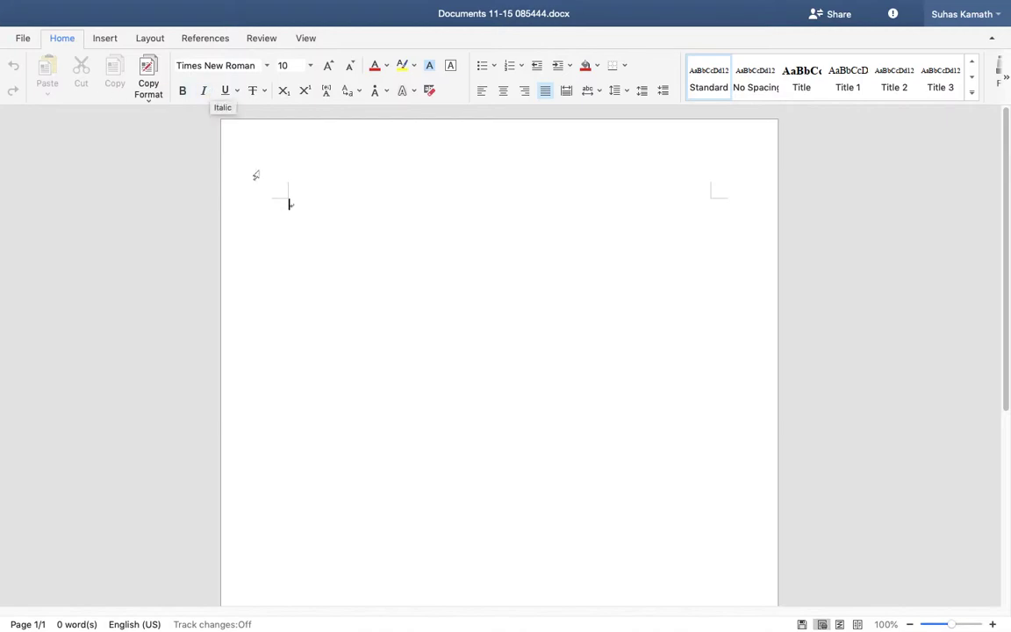
click(292, 205)
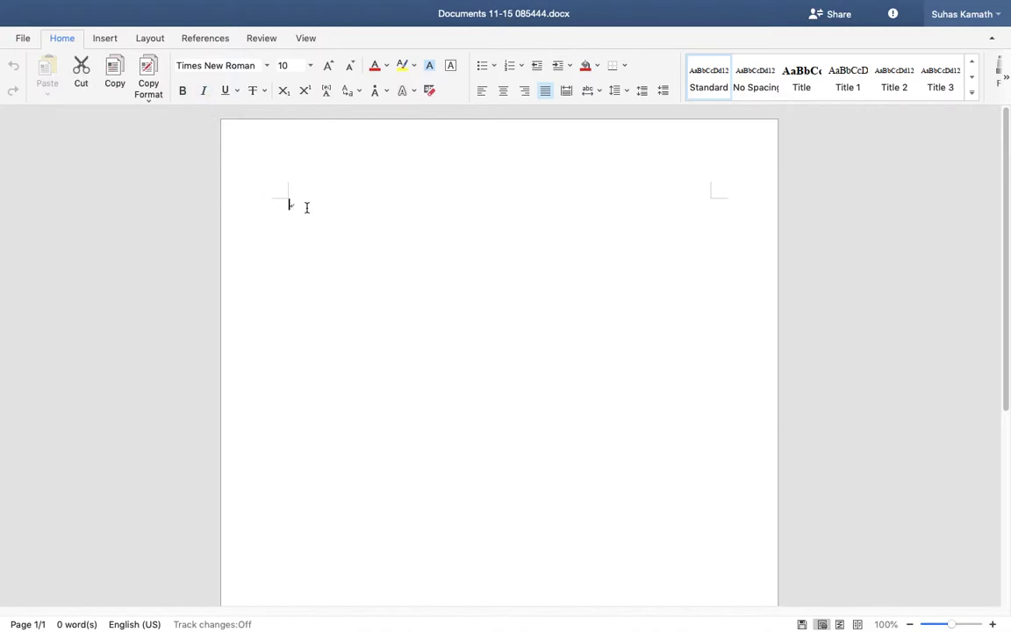
click(305, 208)
click(285, 207)
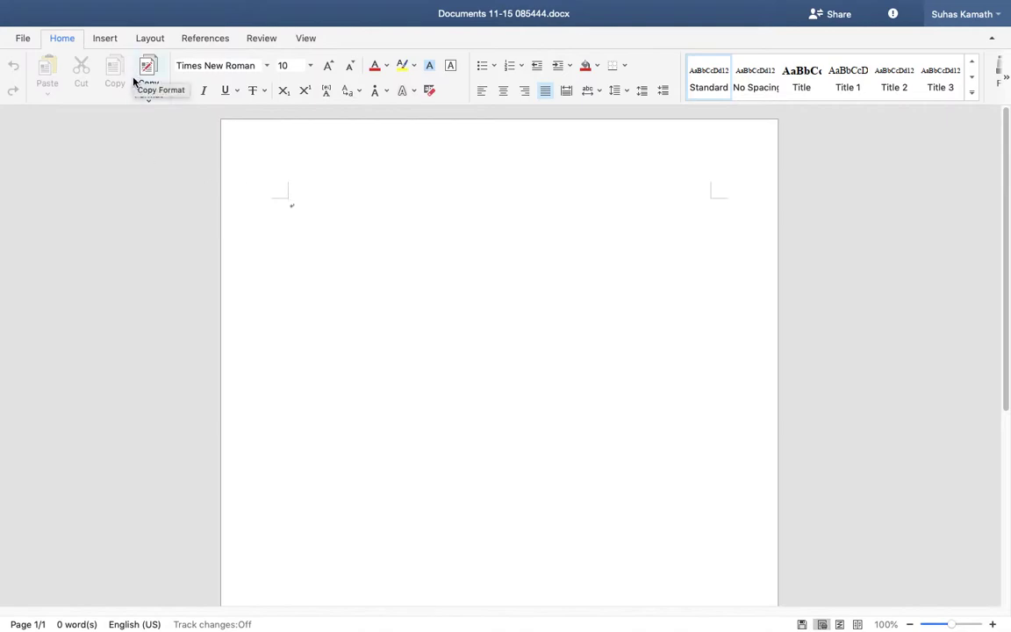
- Browse the font list and close it without changing the font
click(211, 69)
click(267, 71)
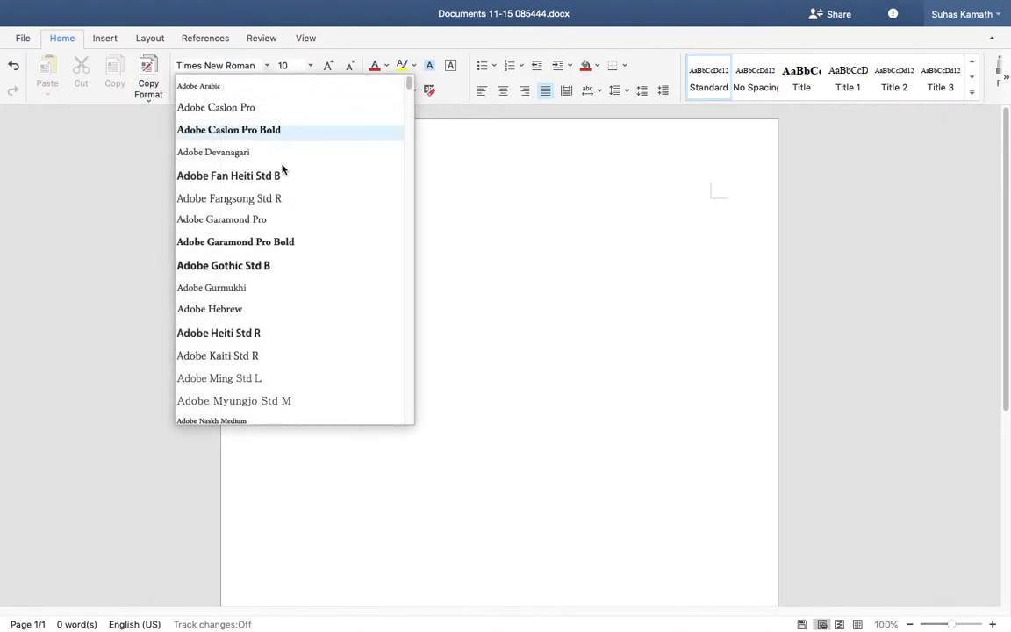
scroll(297, 180, down, 10)
scroll(298, 182, down, 15)
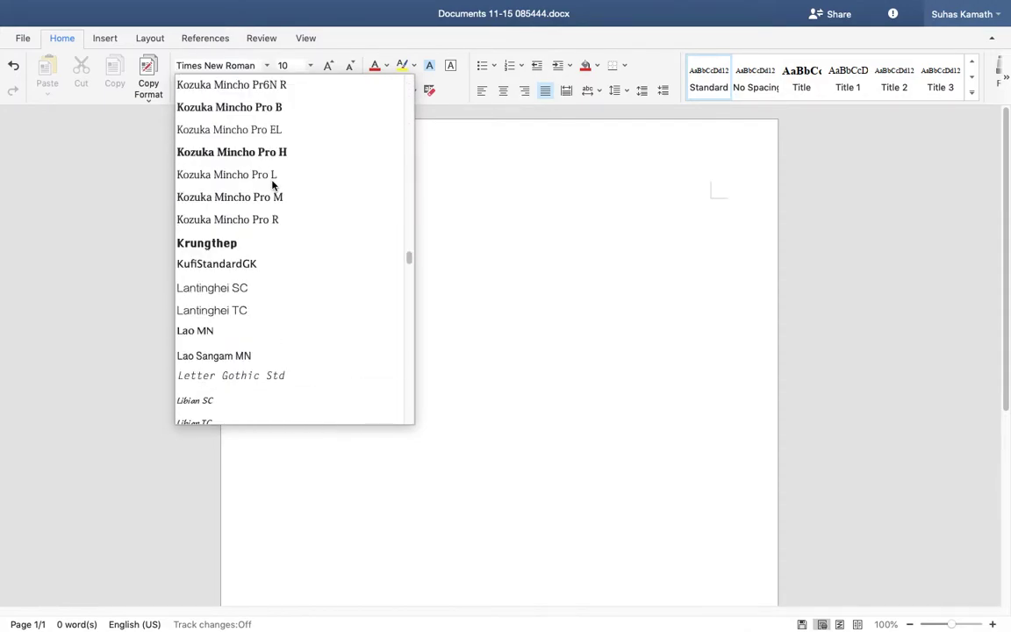
scroll(272, 185, down, 10)
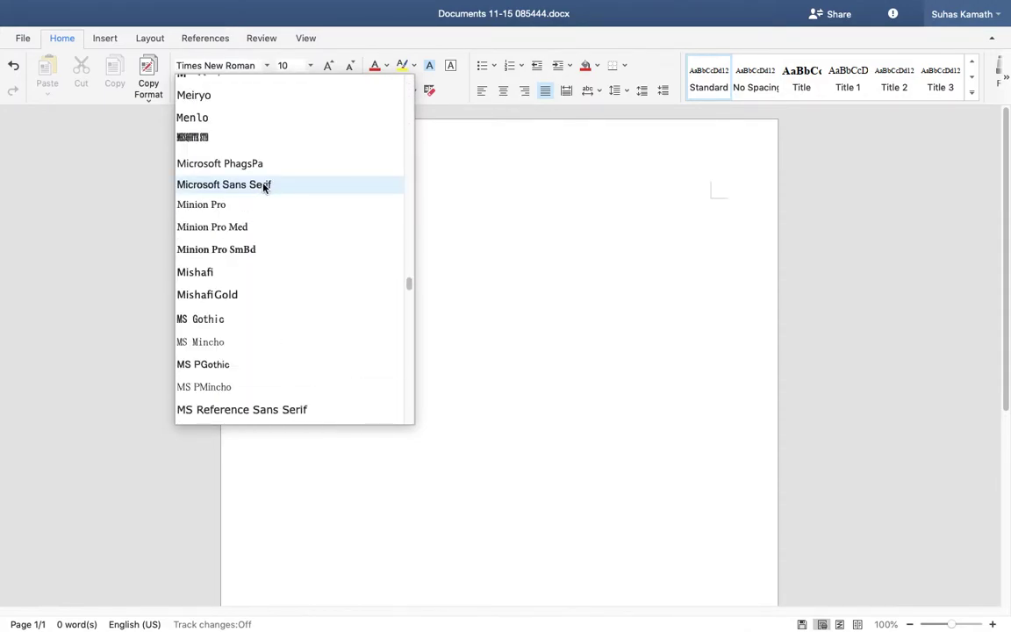
scroll(263, 188, down, 3)
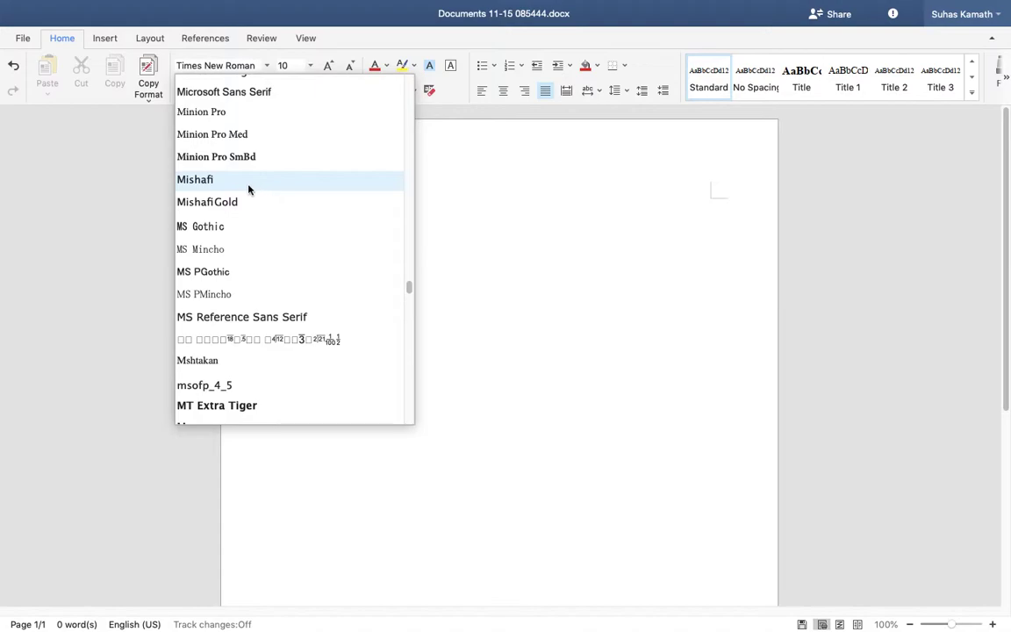
scroll(351, 197, down, 5)
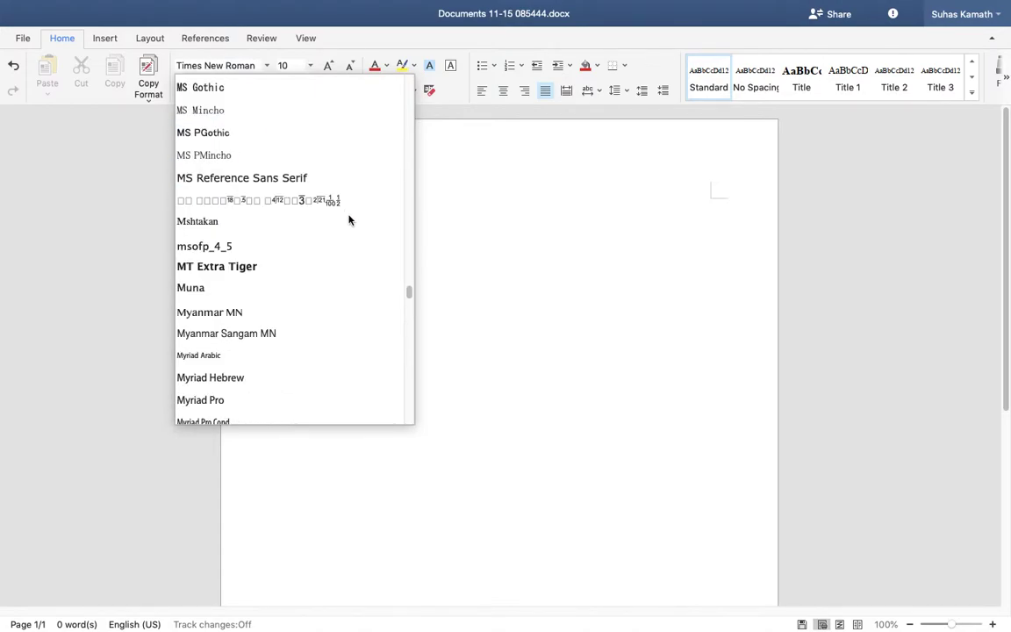
scroll(349, 219, down, 10)
click(451, 234)
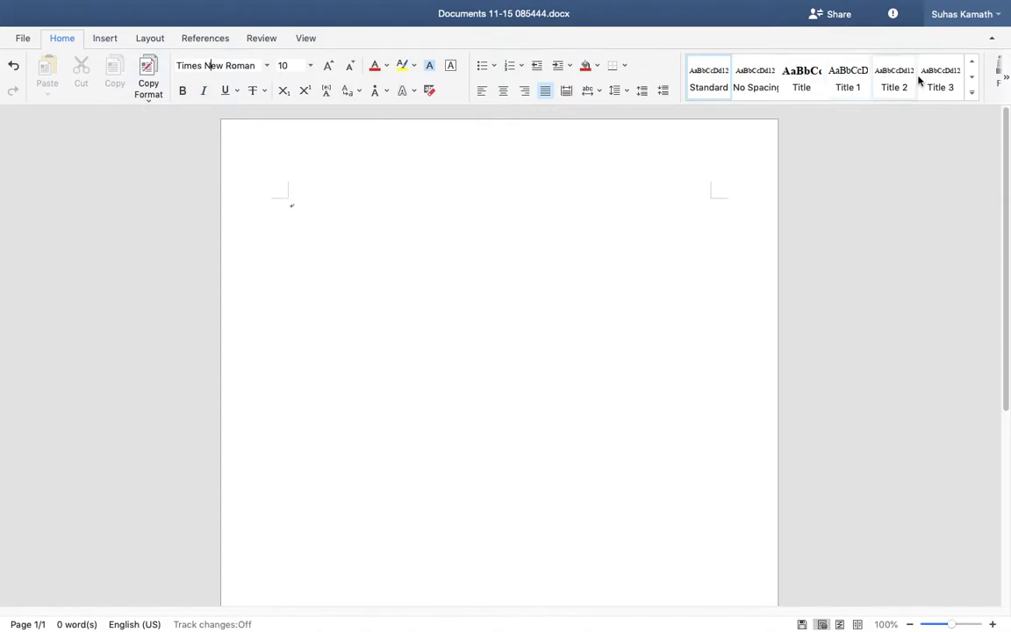
- Open Find and Replace, cancel it unchanged, and switch to the Insert tools
click(1004, 79)
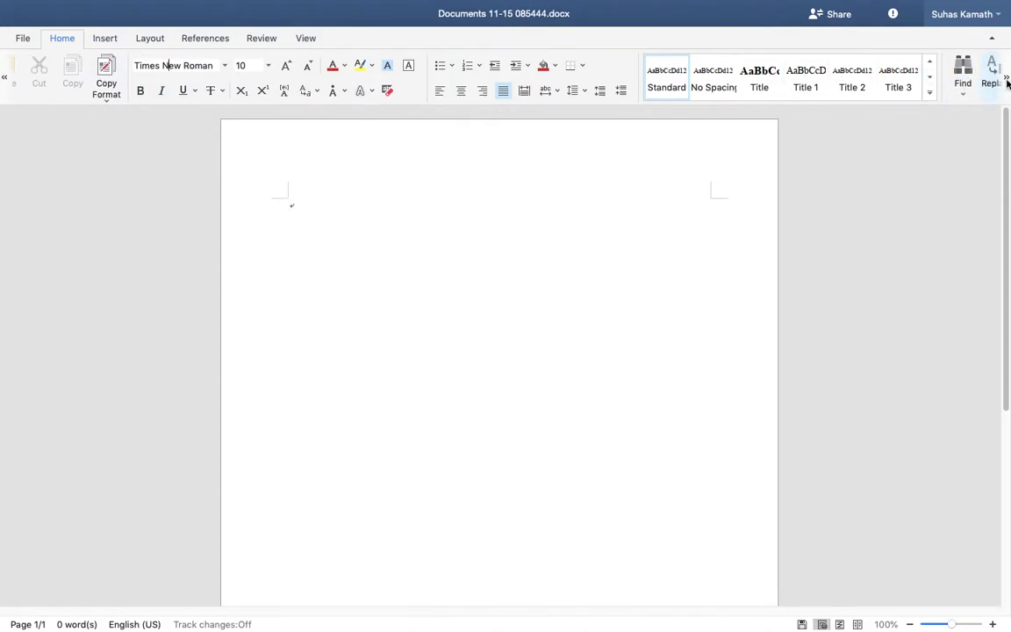
click(994, 73)
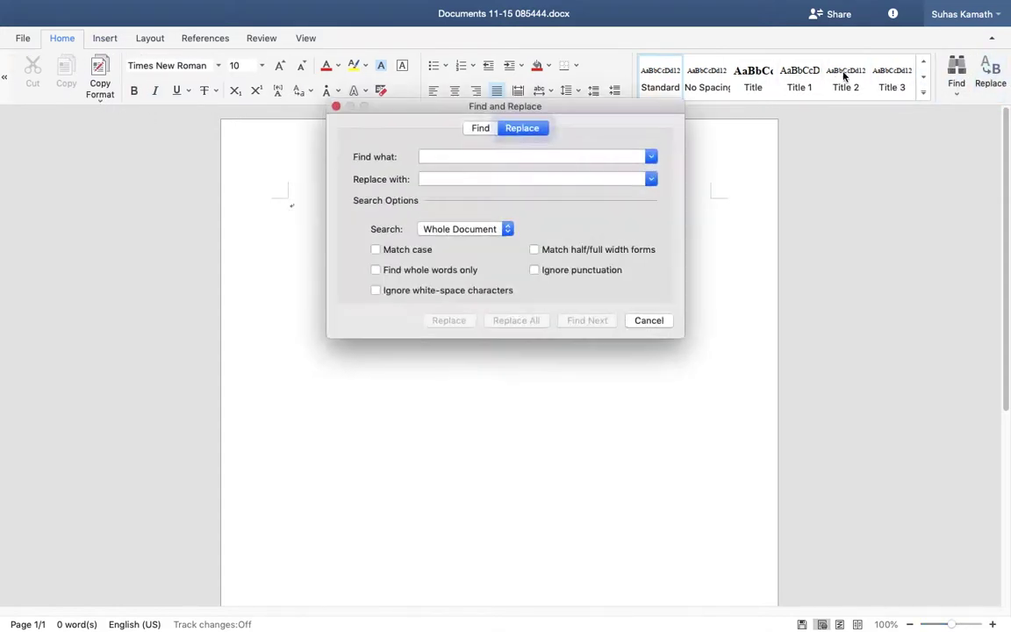
click(649, 321)
click(94, 42)
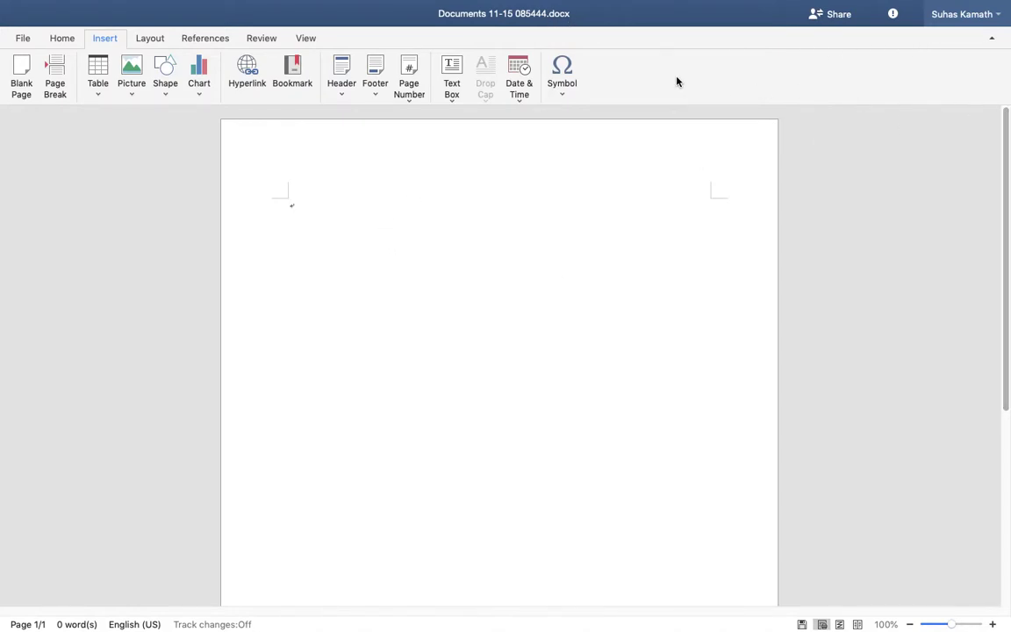
- Preview the Date & Time, Page Number and Footer options without inserting any
click(522, 88)
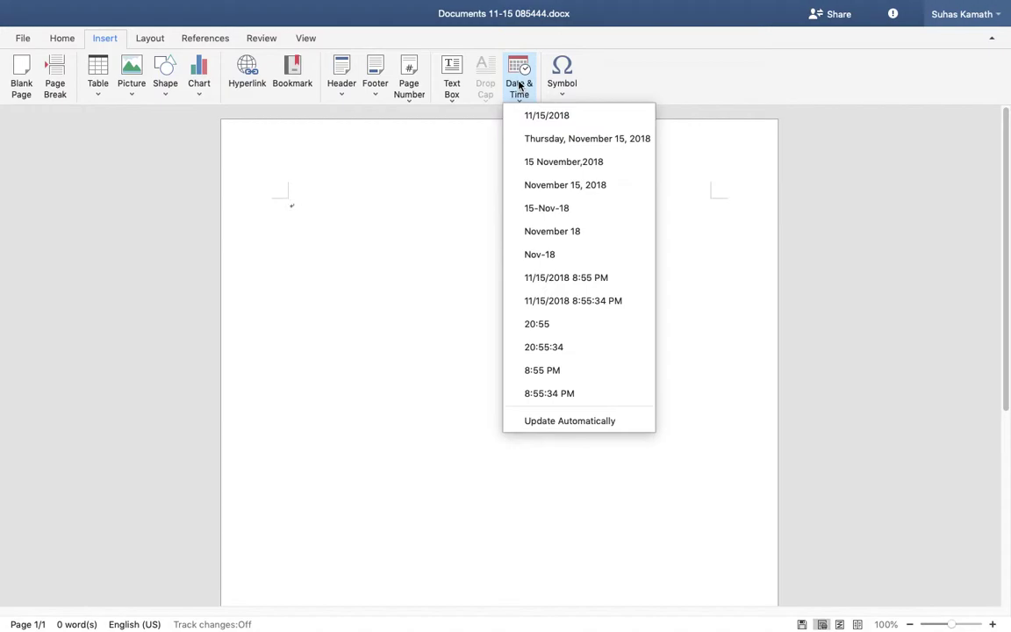
click(518, 85)
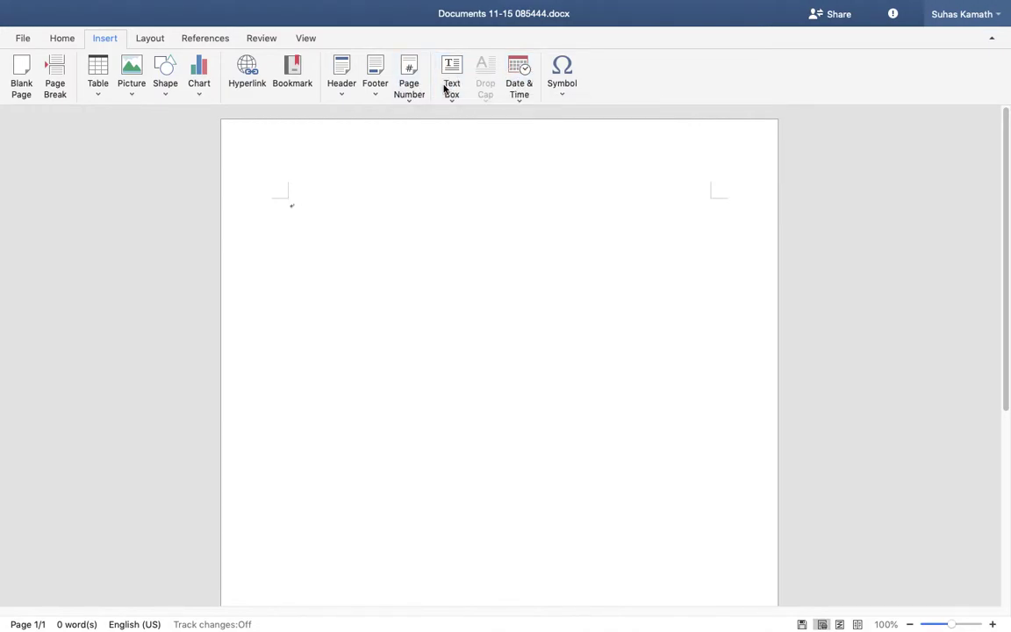
click(402, 90)
click(401, 90)
click(382, 89)
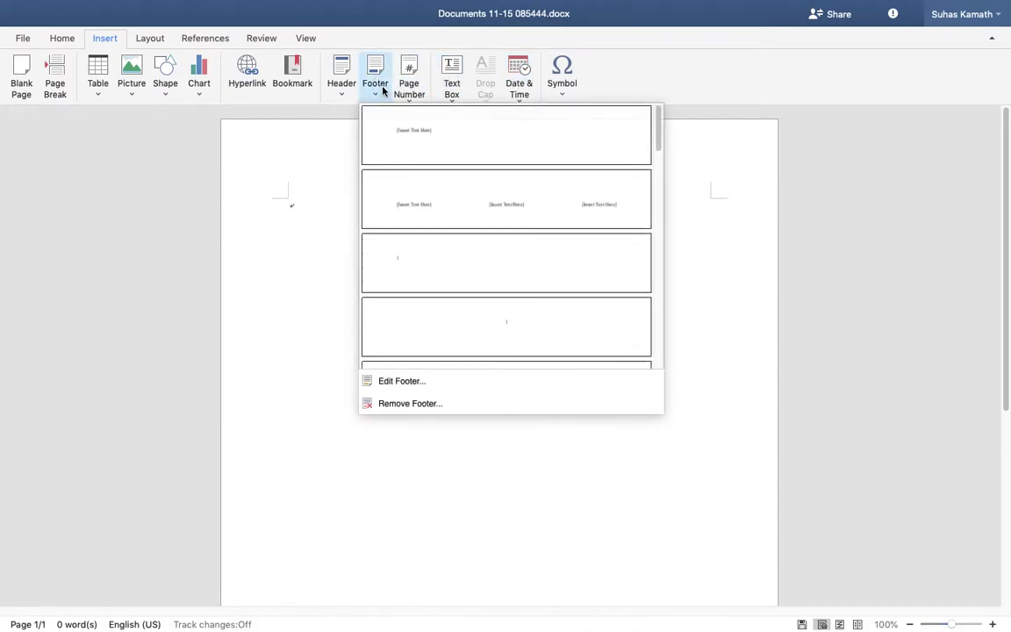
click(382, 89)
- Browse the header layouts without adding one, then bring up the table-size grid
click(350, 89)
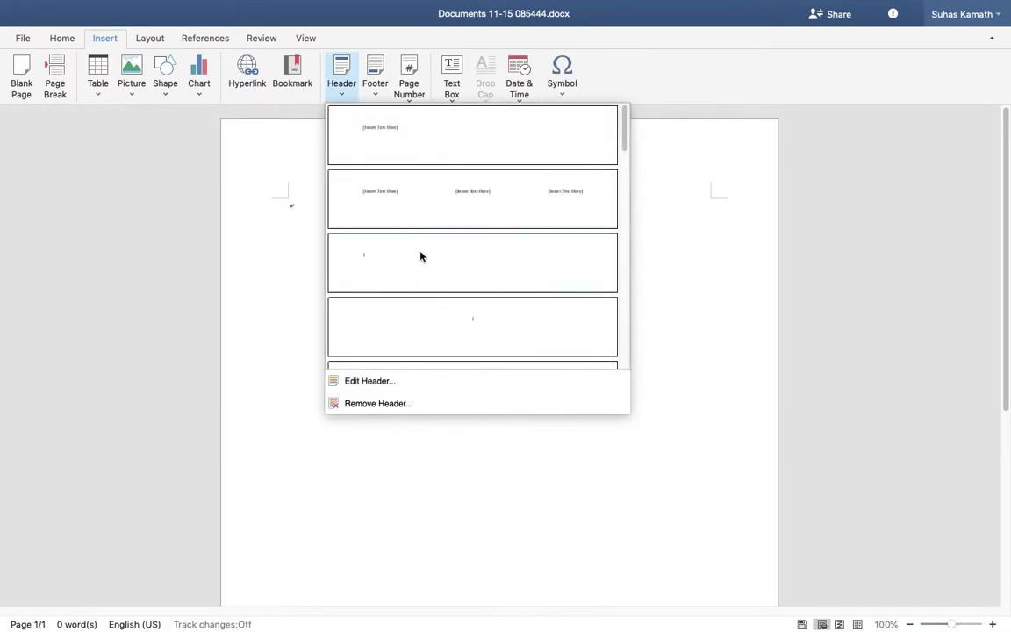
scroll(420, 256, down, 5)
click(261, 295)
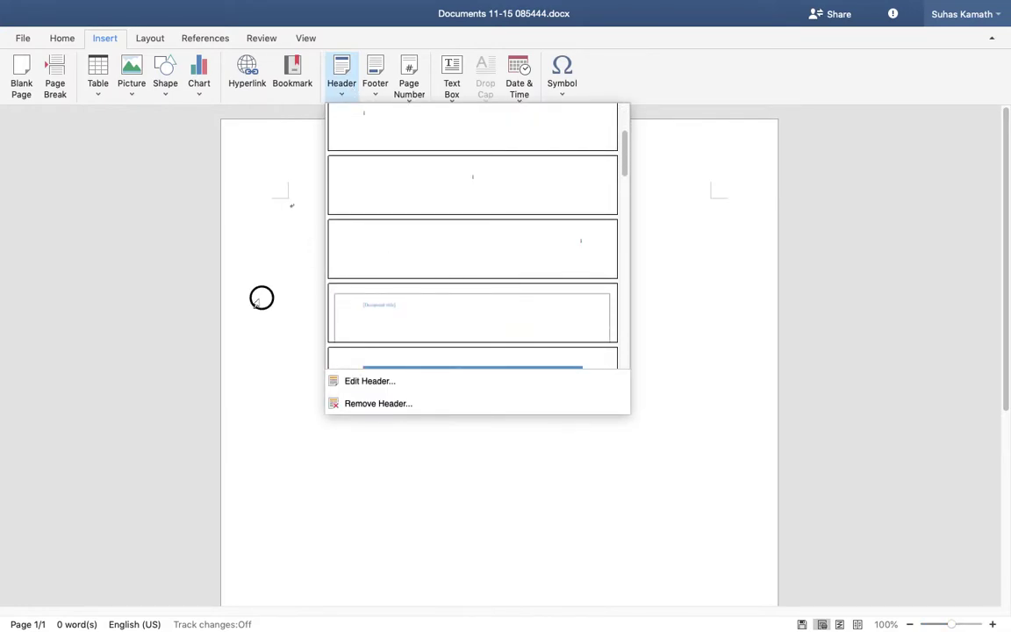
click(100, 89)
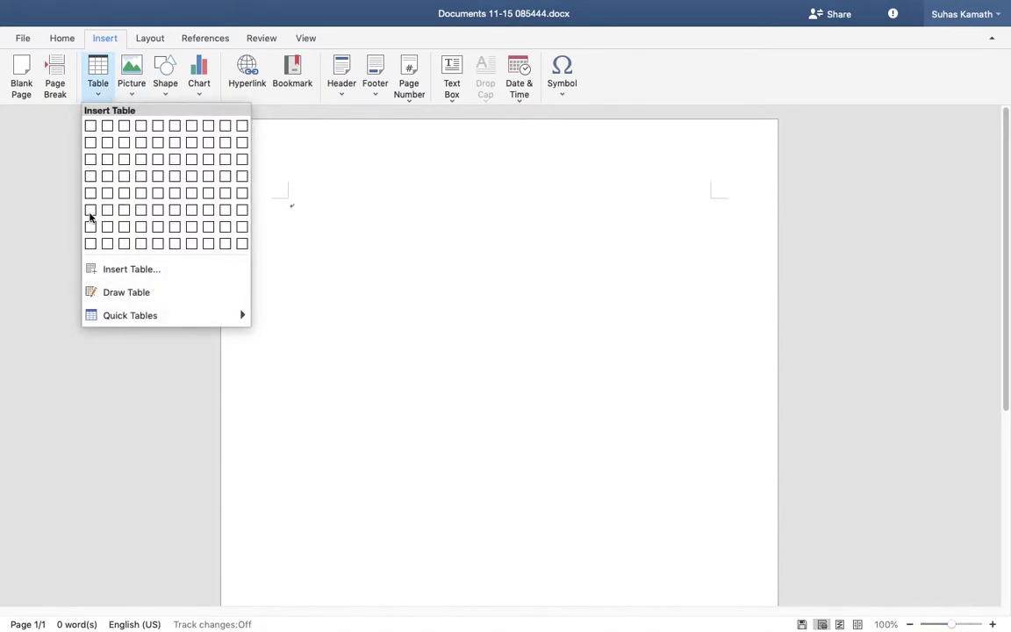
- Insert a one-column, six-row table, then undo and redo the insertion
click(89, 212)
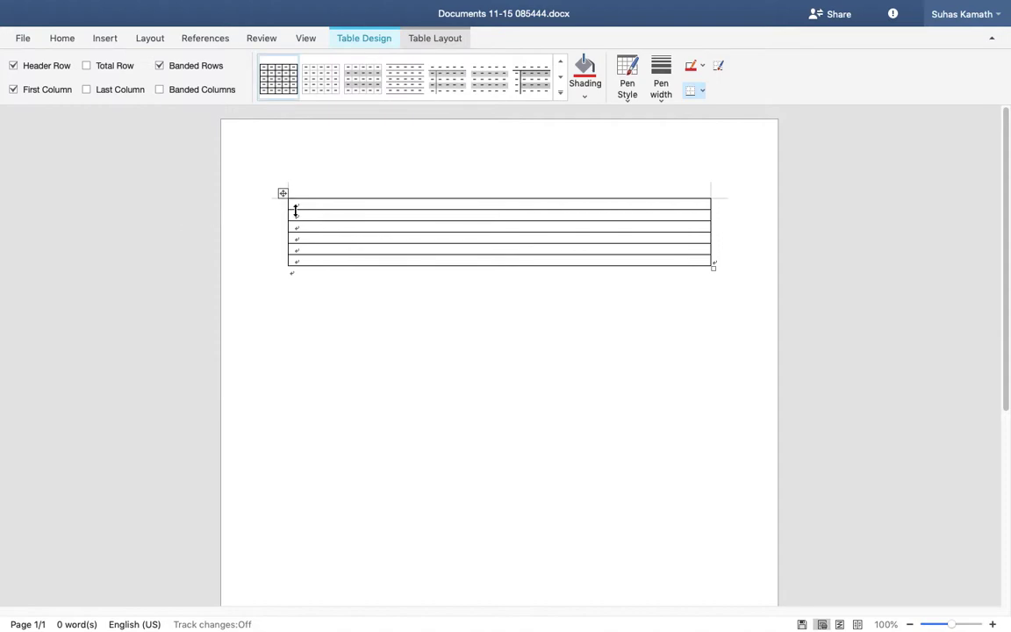
drag(290, 205, 387, 249)
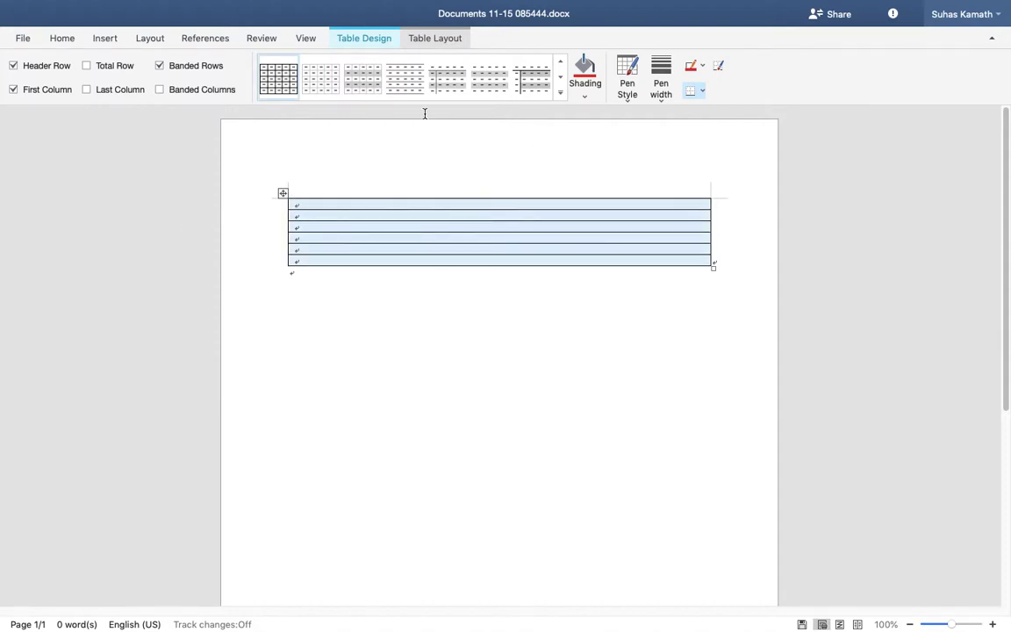
click(392, 396)
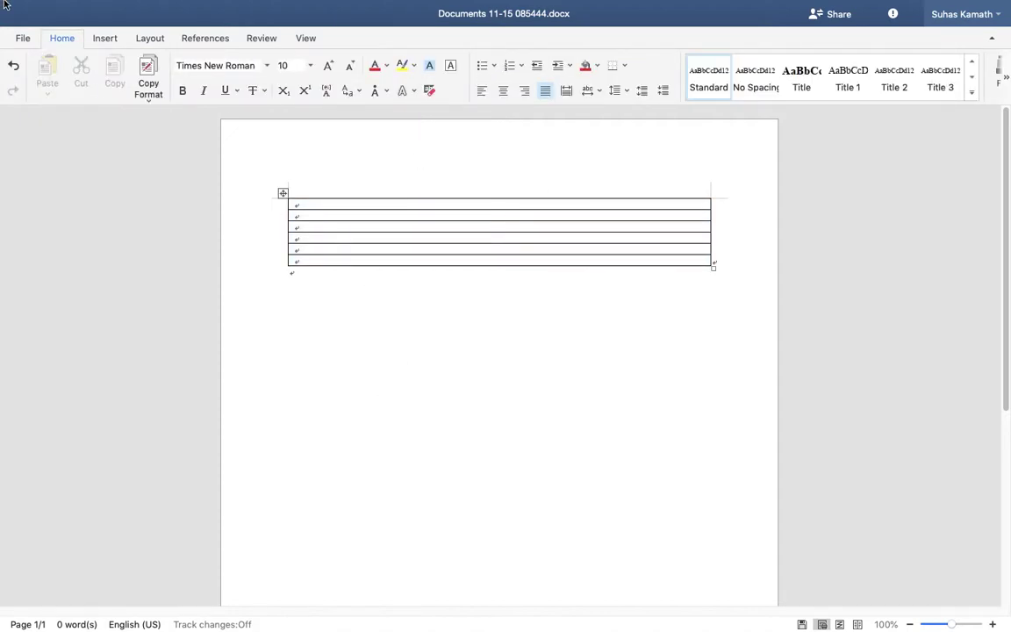
click(13, 66)
click(12, 90)
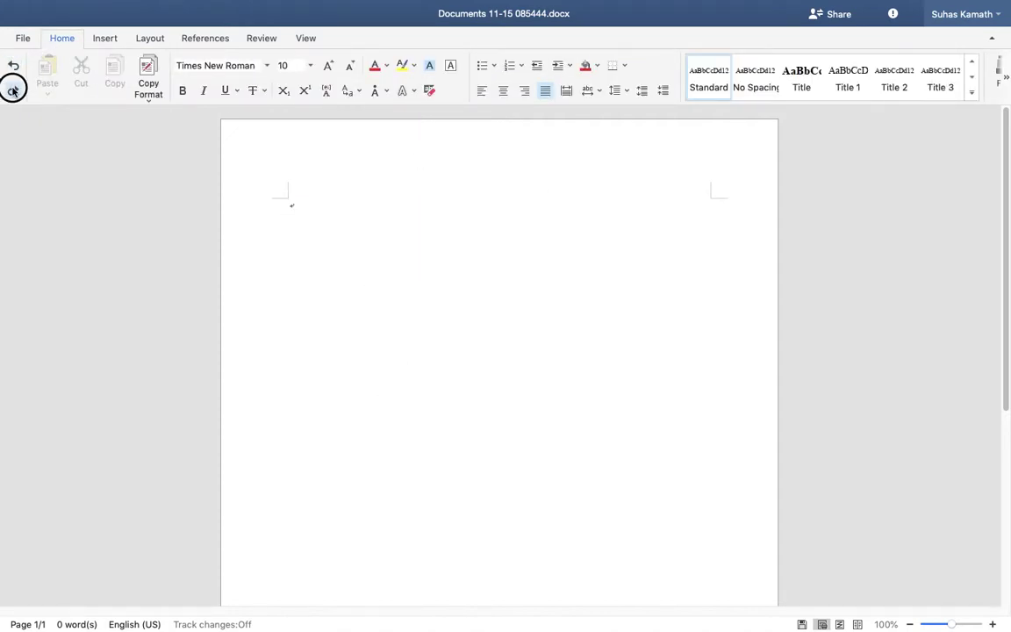
click(30, 40)
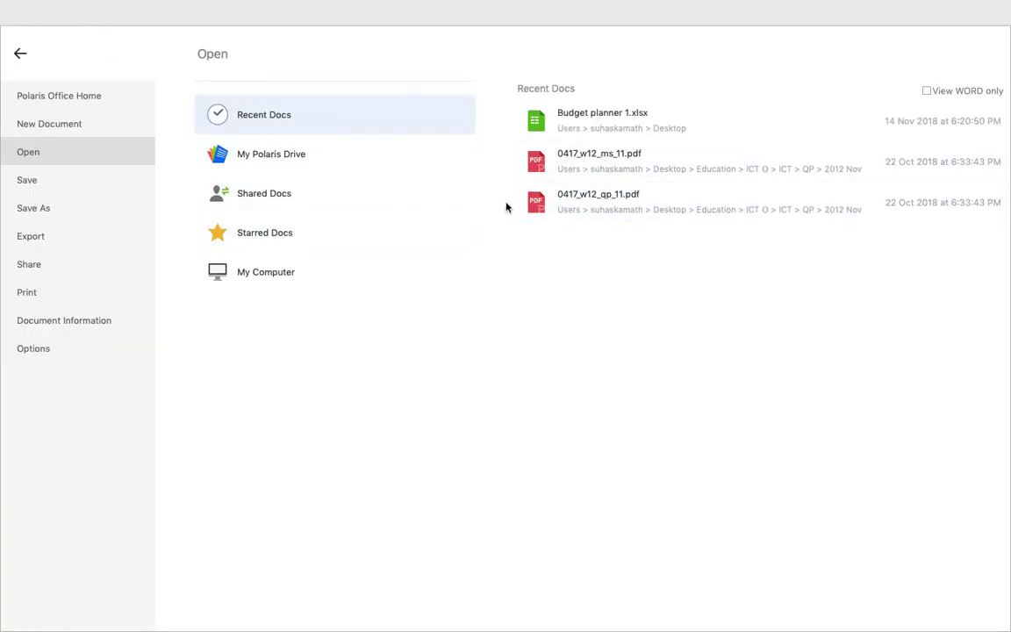
- Look through the New Document, Open, Save and Save As backstage pages
click(35, 121)
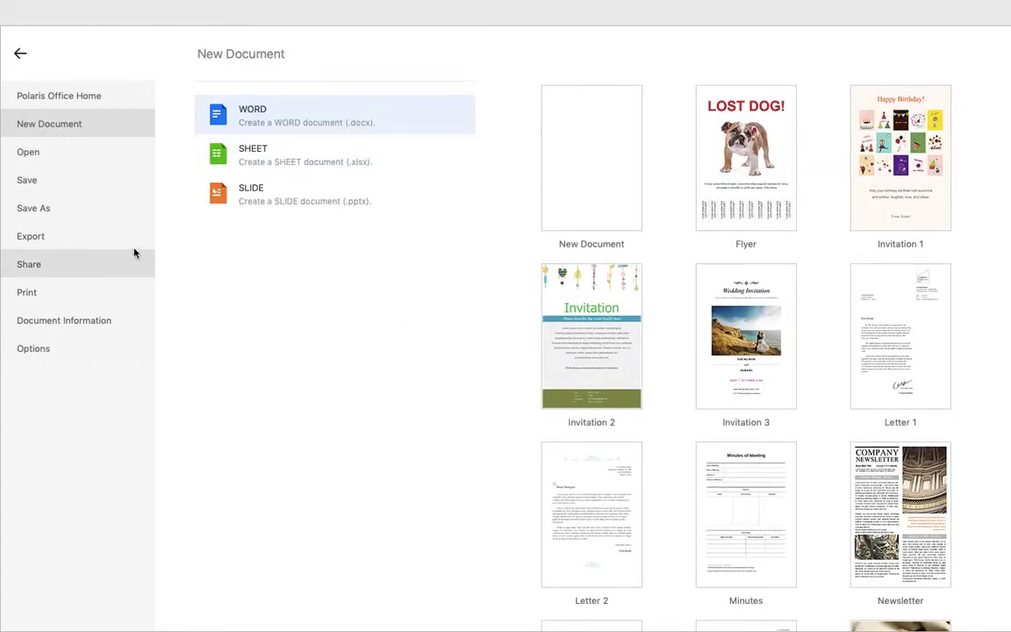
click(75, 153)
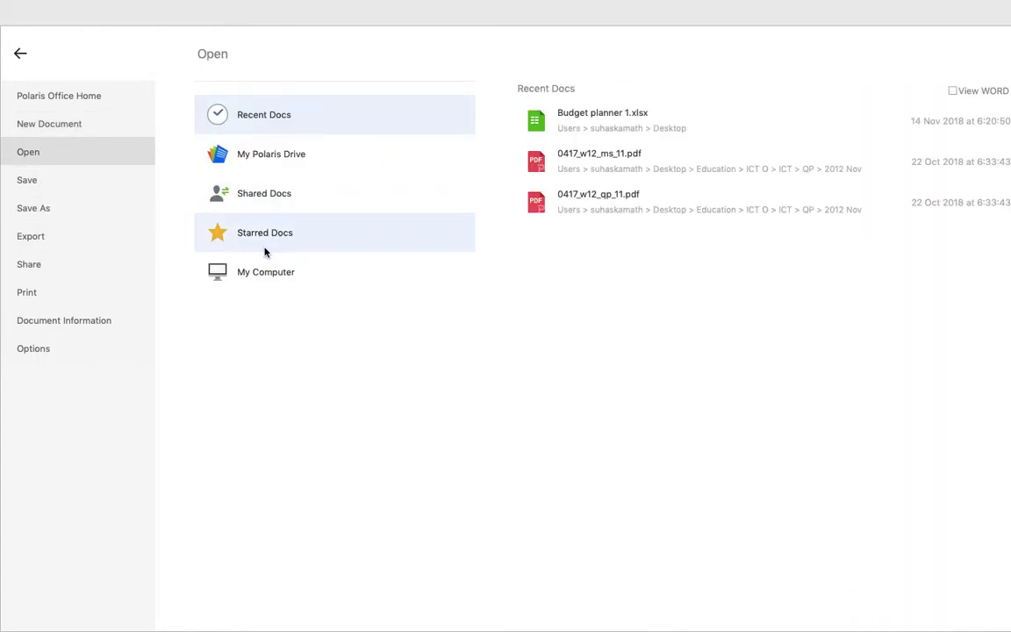
click(14, 179)
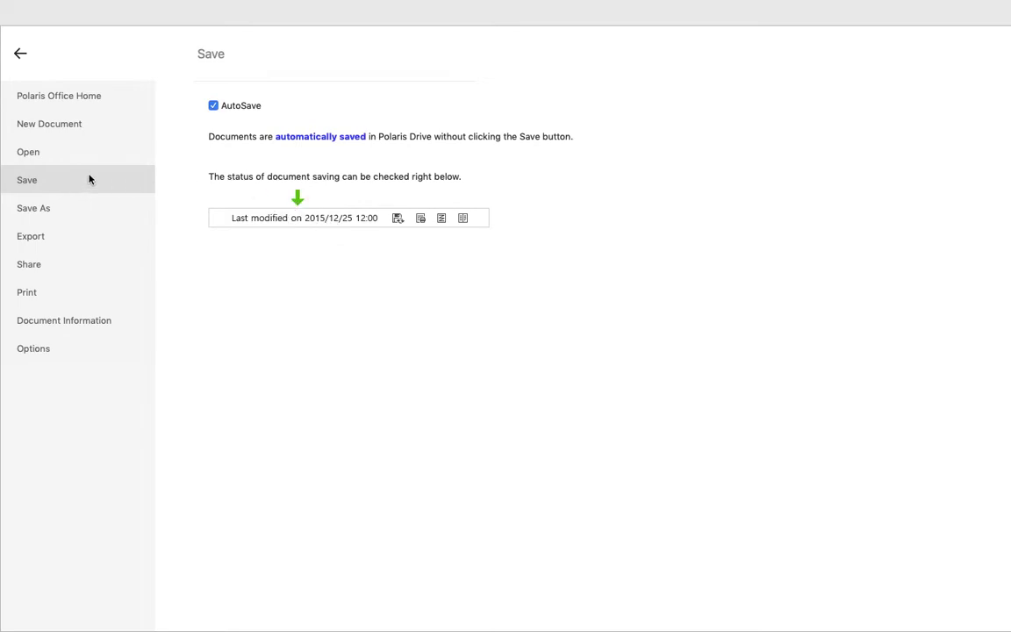
click(59, 210)
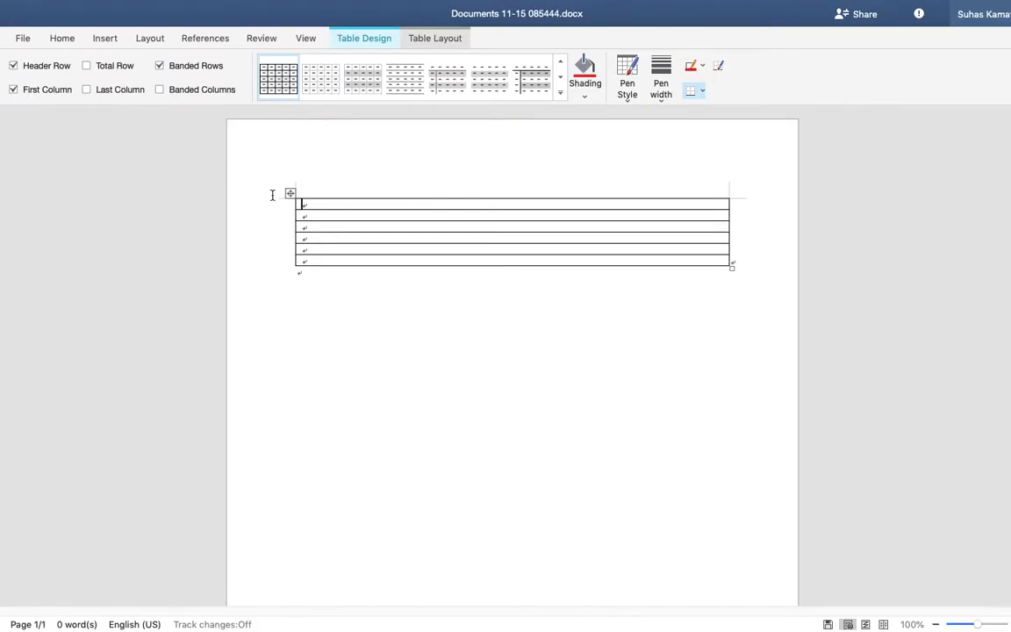
- Bring up Save As, keep Word Document (.docx), then cancel without saving
key(super+s)
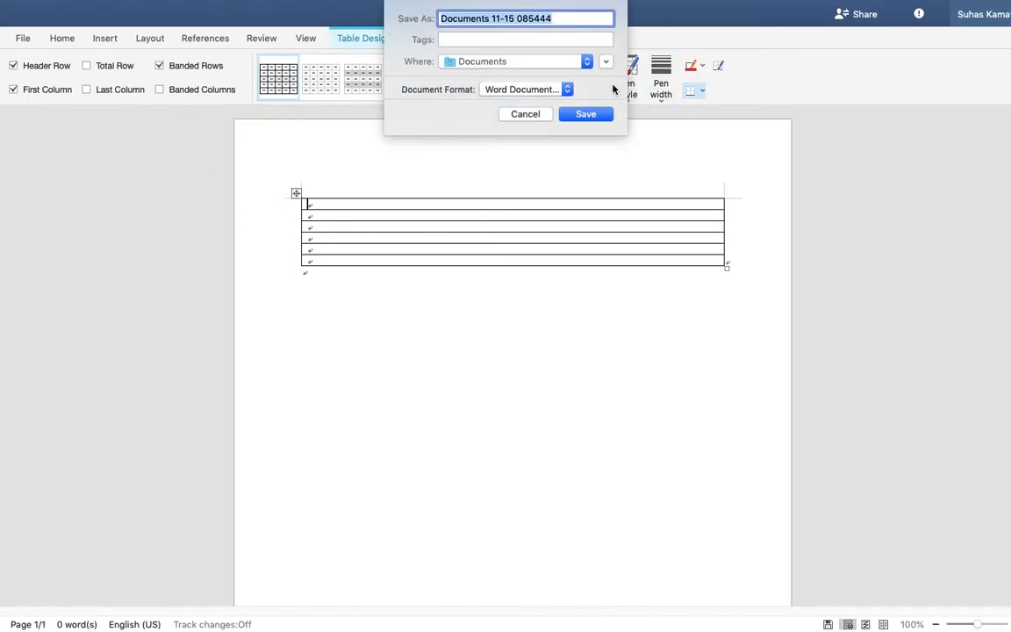
click(544, 90)
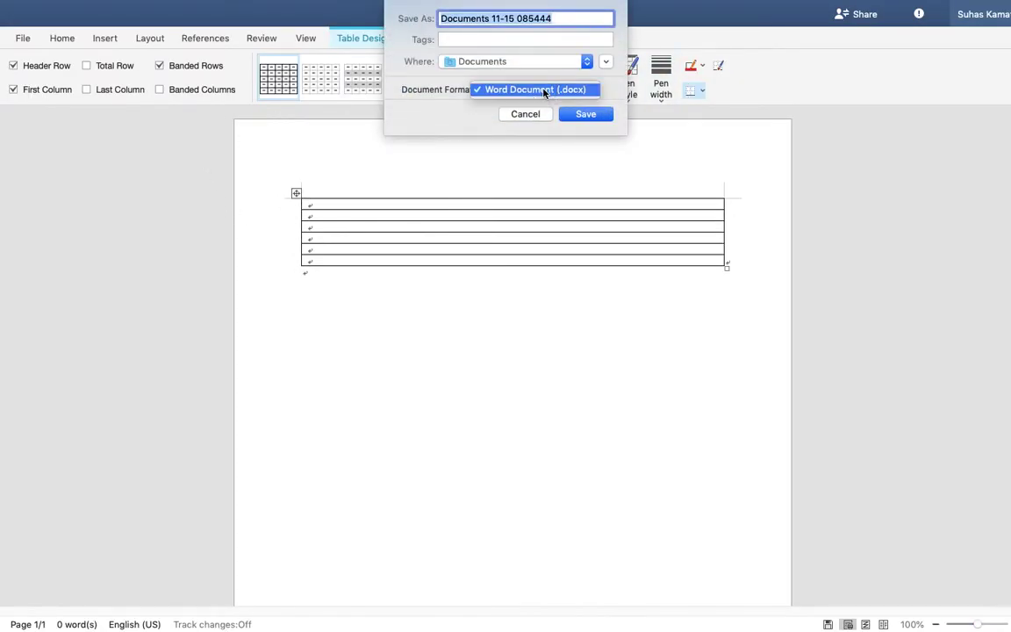
click(544, 90)
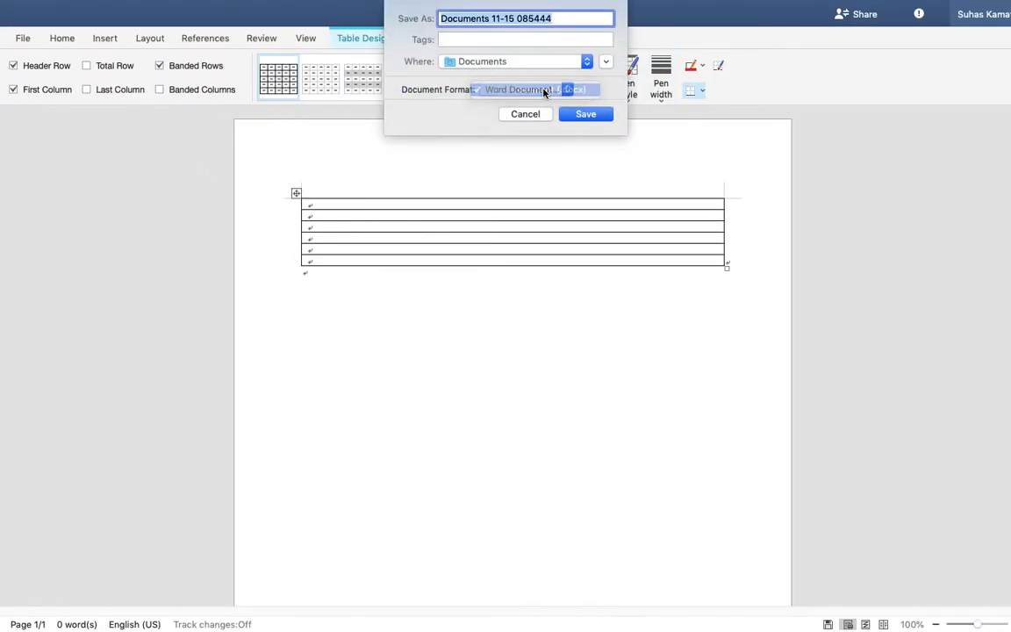
click(584, 119)
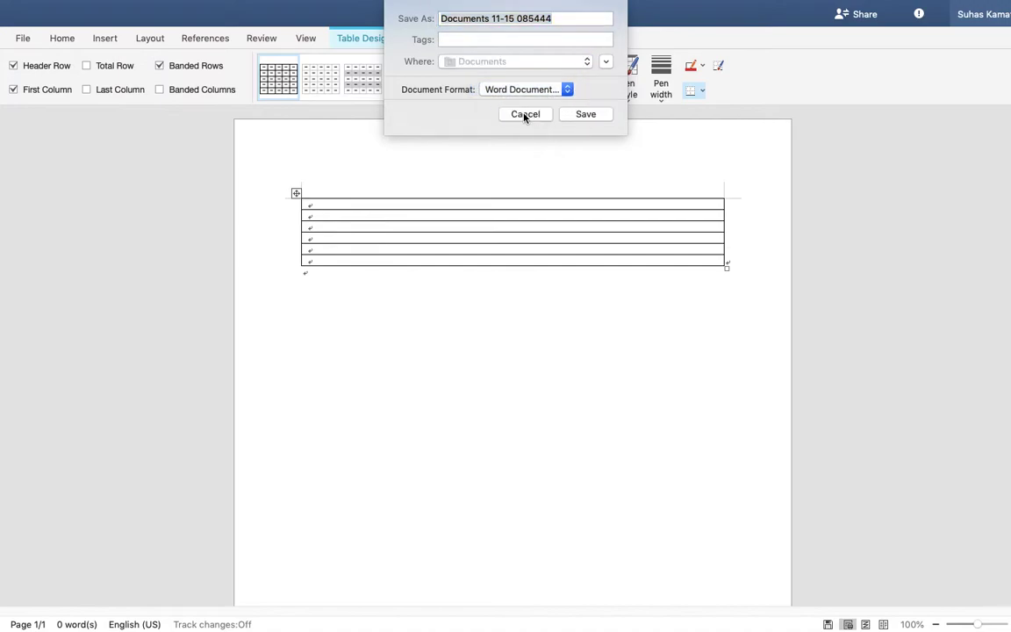
click(20, 38)
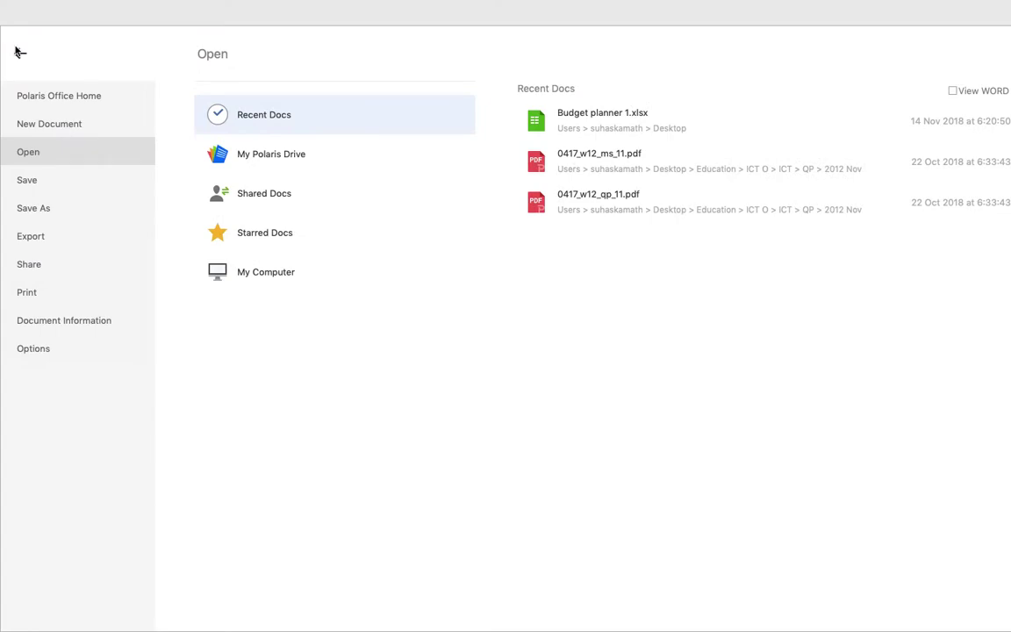
- Try Export and Share, which warn the document must be saved first
click(56, 235)
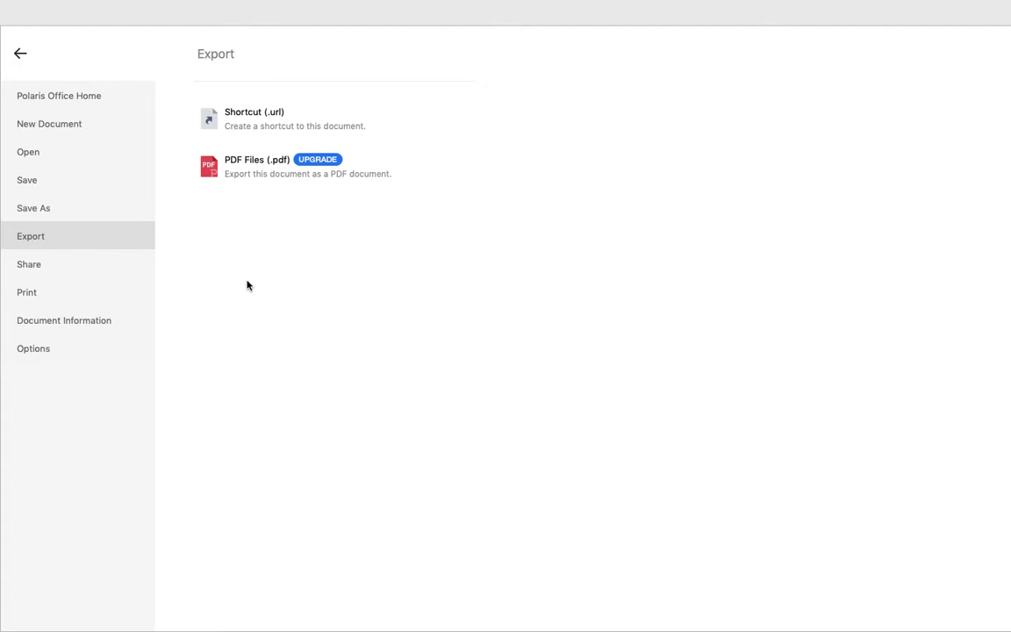
click(18, 265)
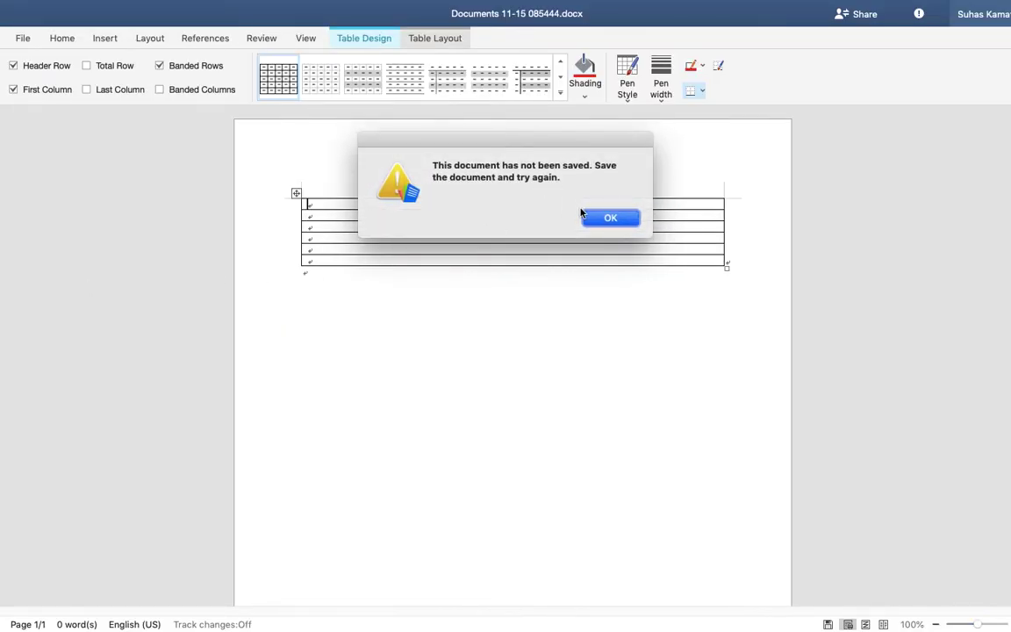
- Dismiss the warning and view Document Information showing 0 words, 7 lines, 1 page
click(596, 215)
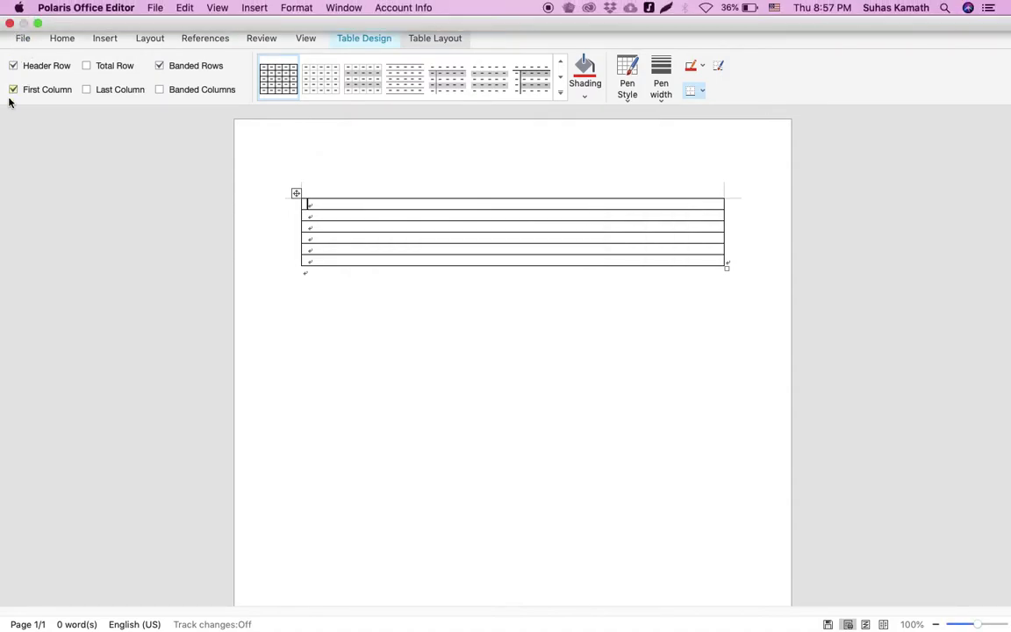
click(23, 37)
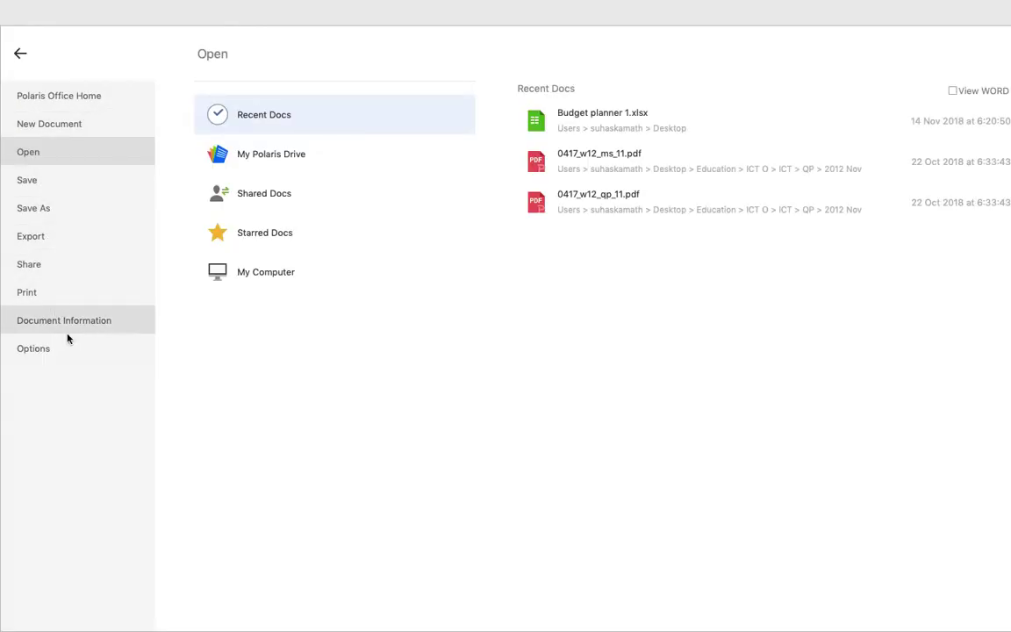
click(90, 329)
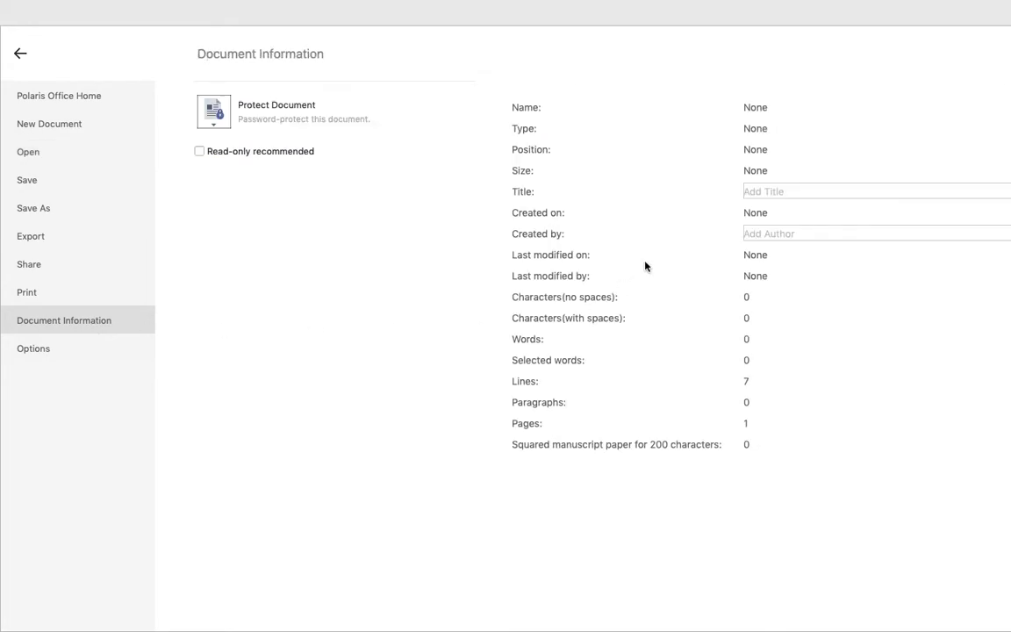
click(826, 230)
click(217, 112)
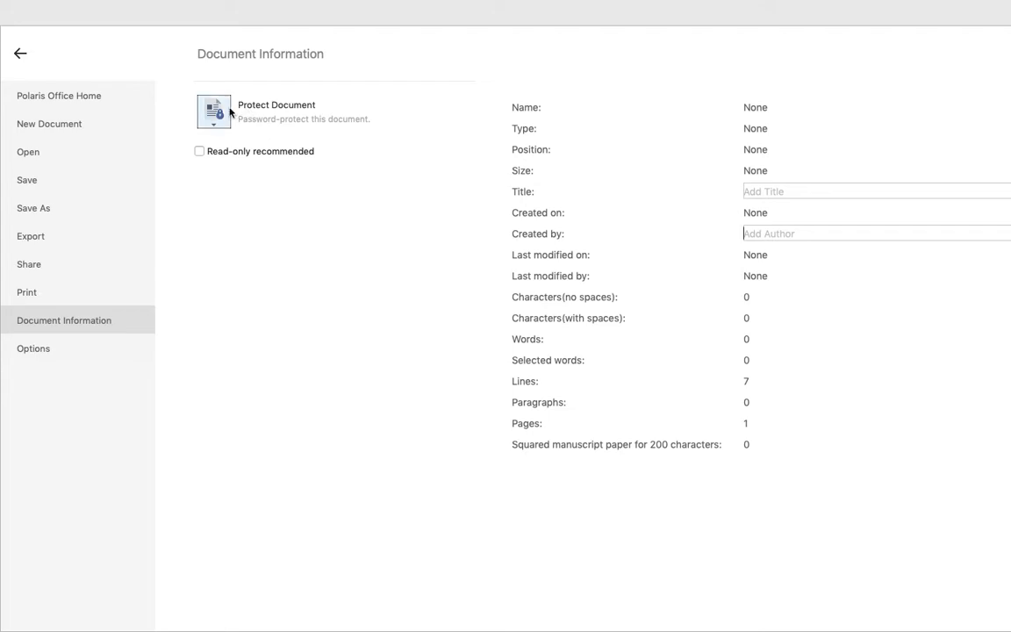
- Turn off Paragraph marks in the Options dialog's Show settings
click(68, 349)
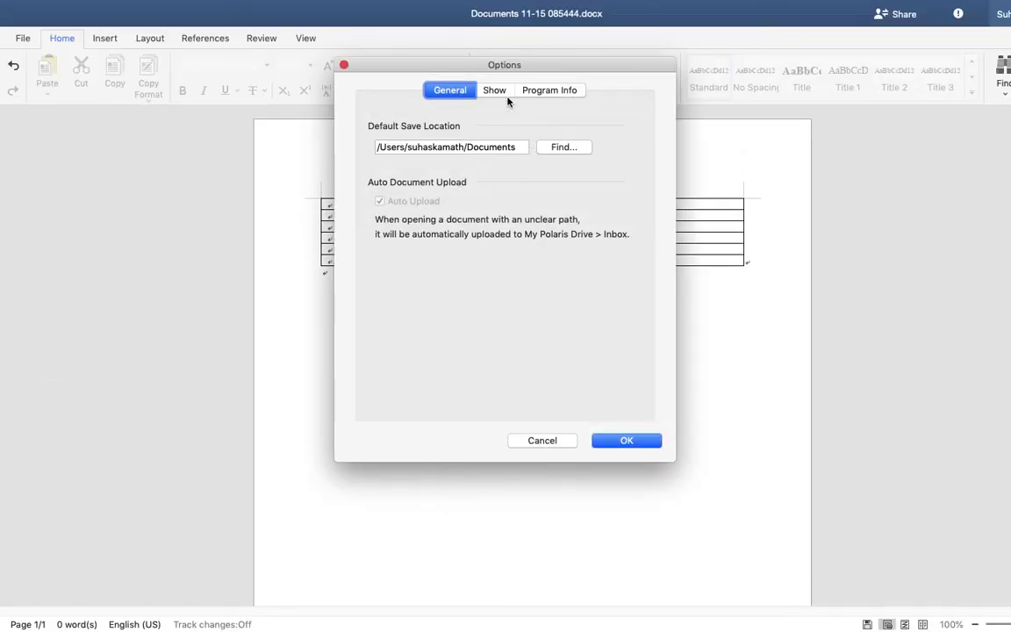
click(497, 92)
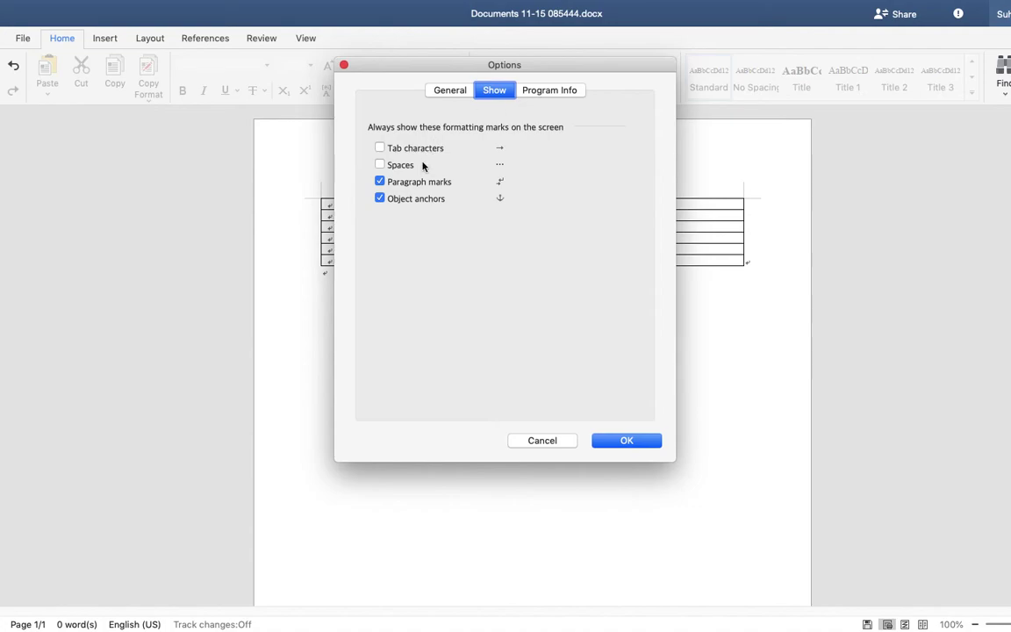
click(624, 444)
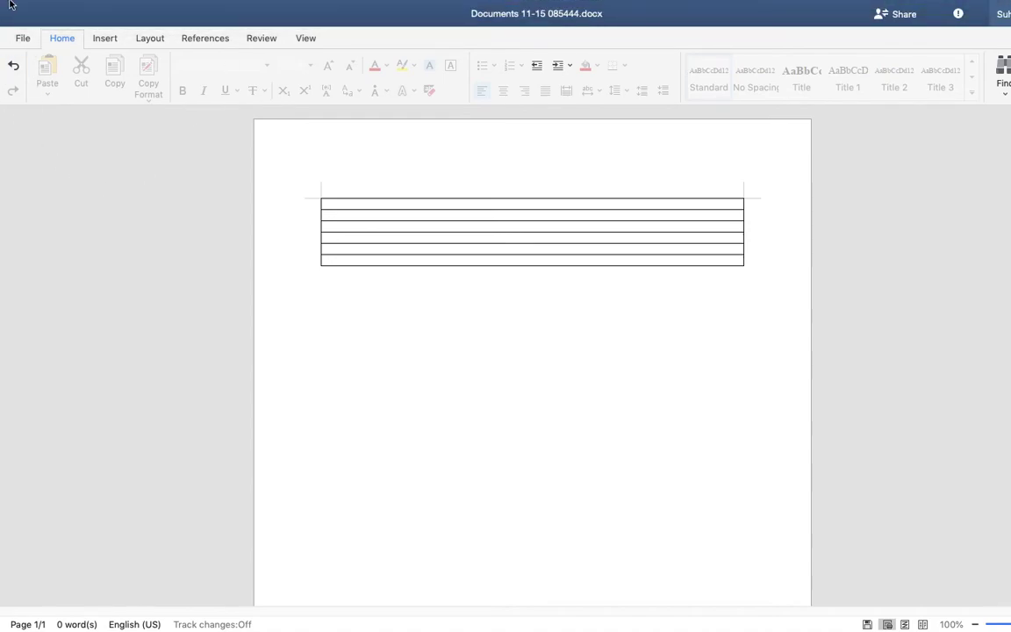
- Exit full screen and close the document editor without saving
mouse_move(11, 7)
click(38, 24)
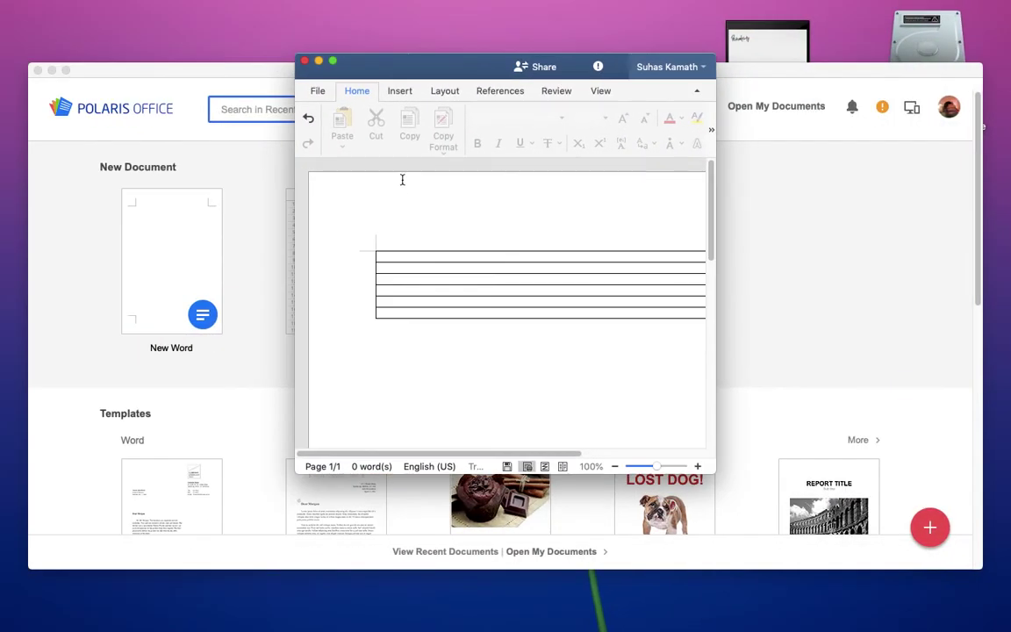
click(305, 61)
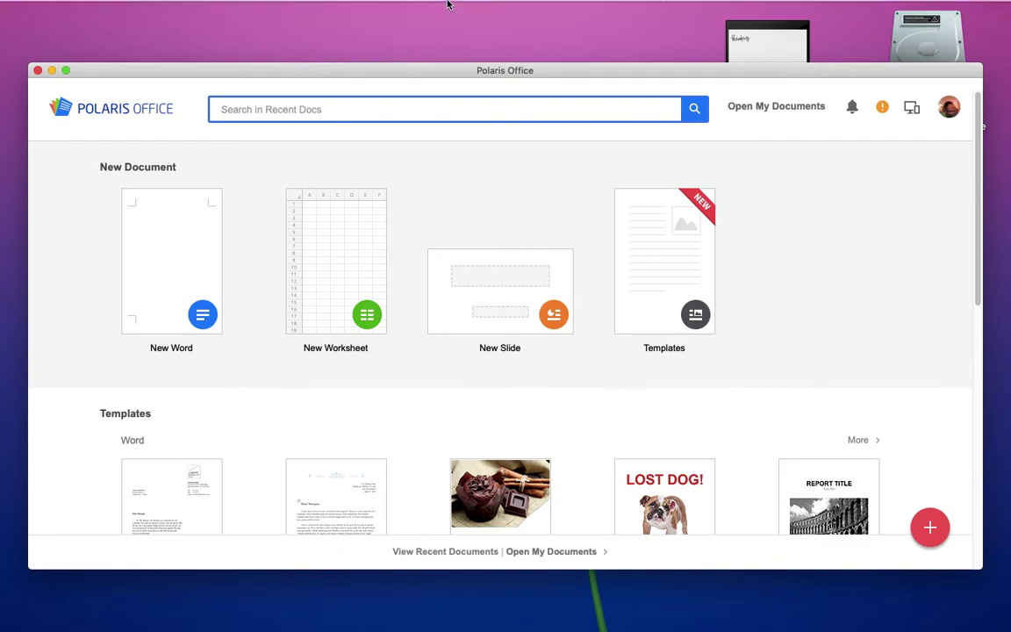